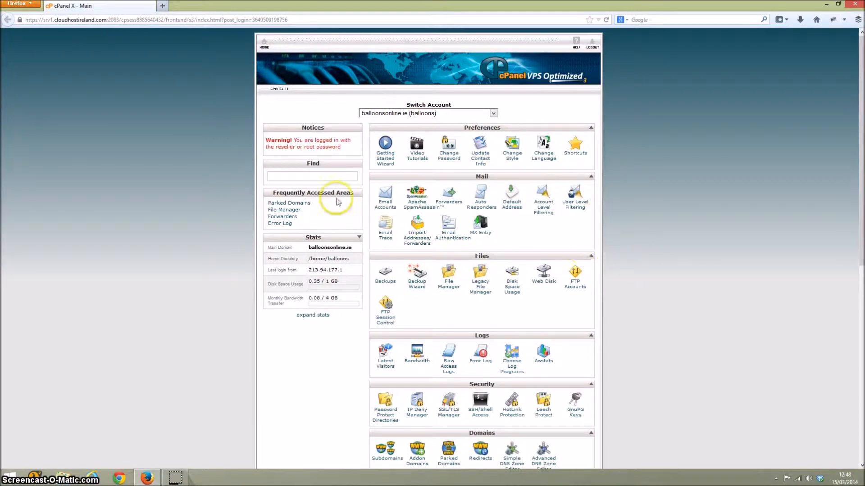
Open the Joomla script from the Softaculous apps installer and bring up its installation form.
scroll(656, 244, "down", 2)
scroll(656, 244, "down", 7)
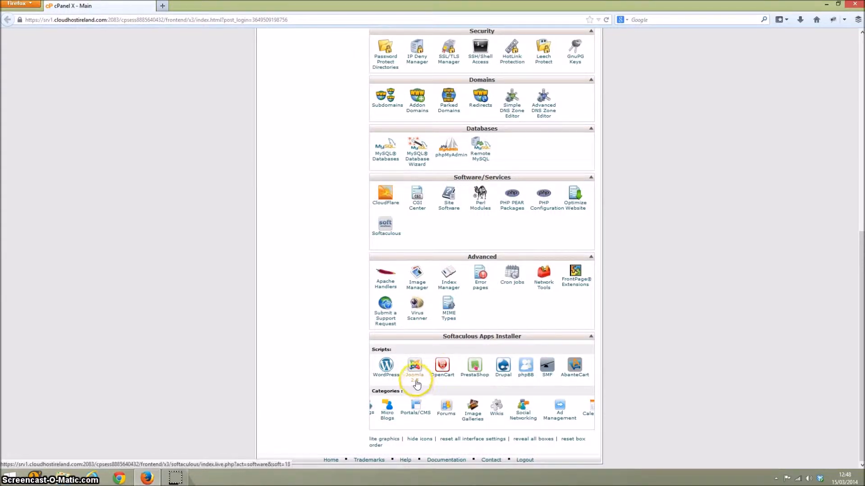
left_click(418, 382)
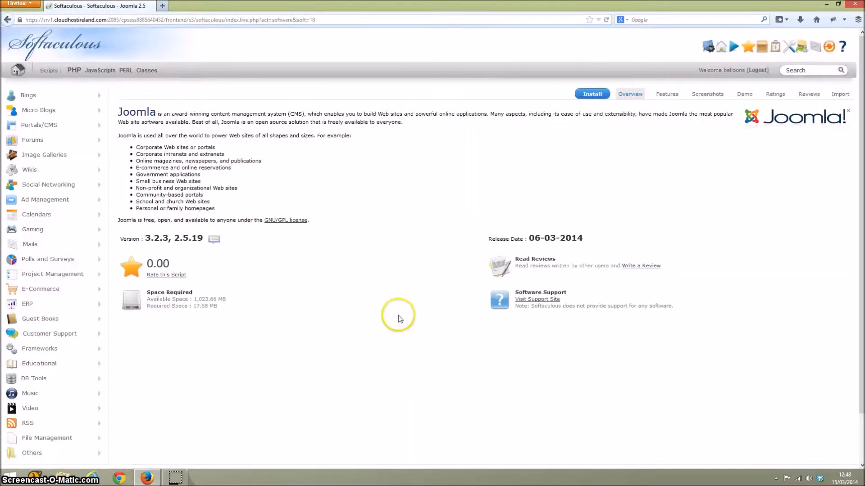
left_click(168, 233)
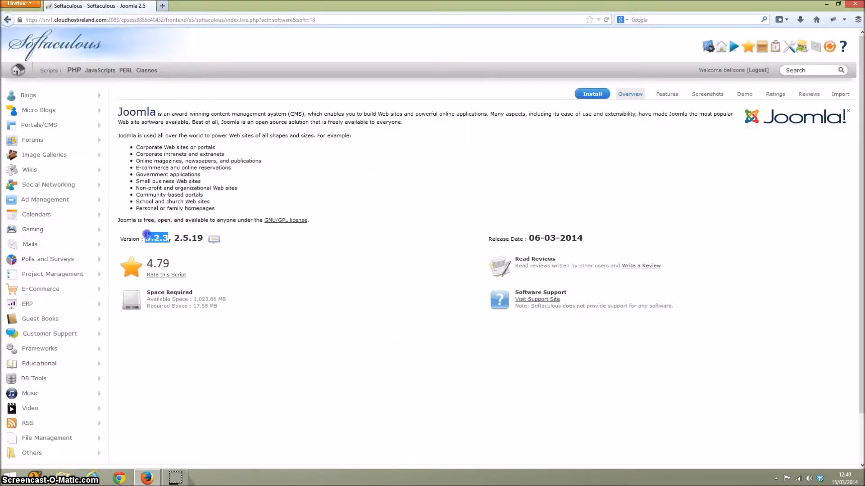
left_click(610, 200)
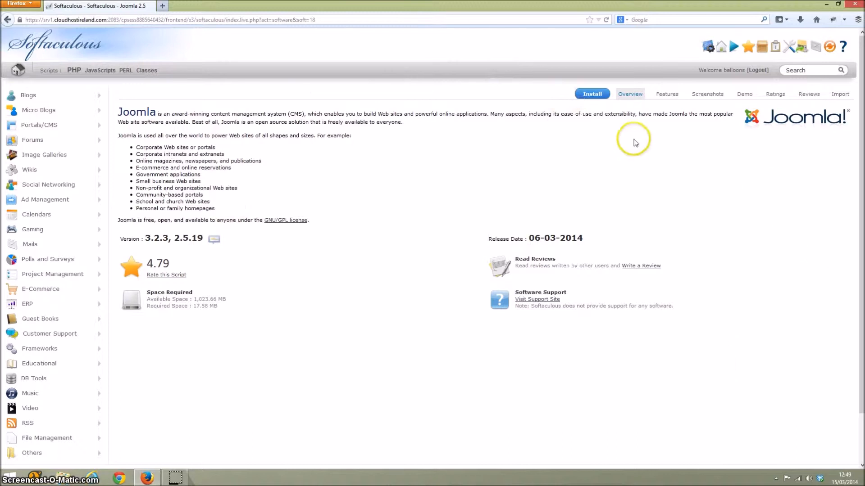
left_click(591, 96)
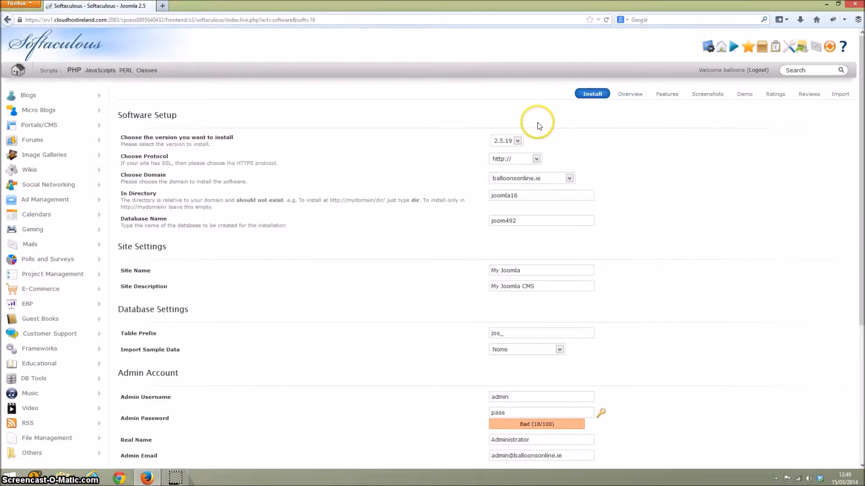
left_click(517, 140)
left_click(514, 152)
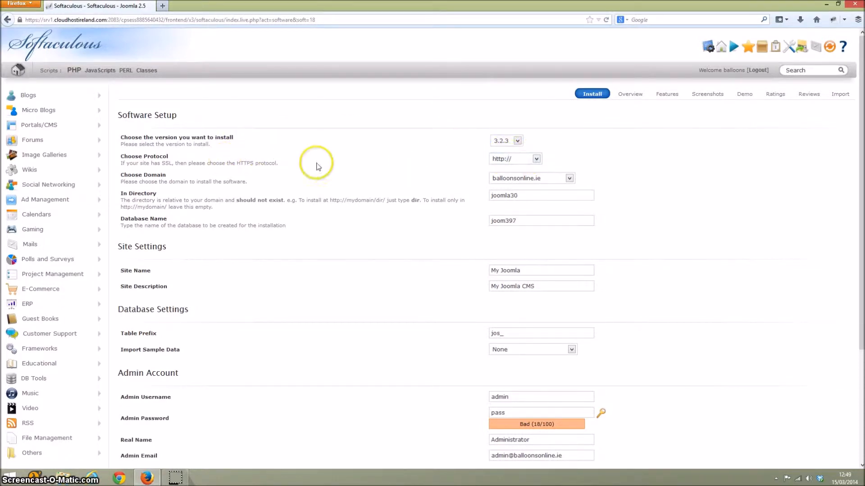
left_click(511, 160)
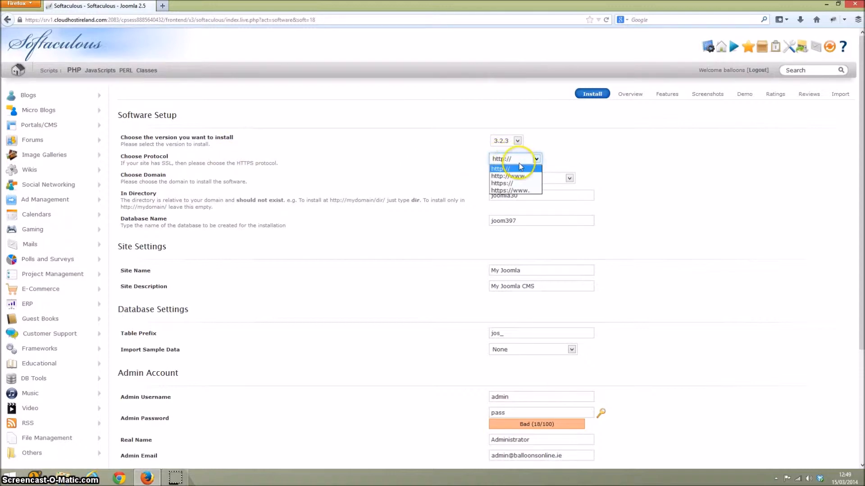
left_click(526, 179)
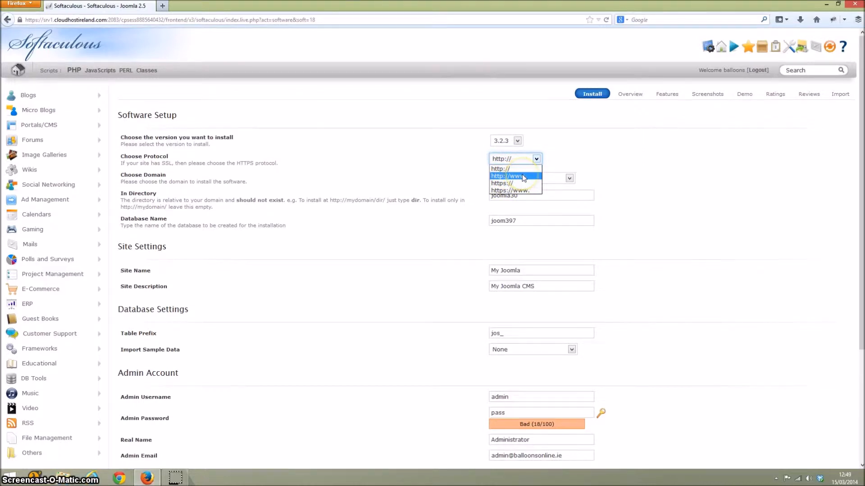
left_click(523, 177)
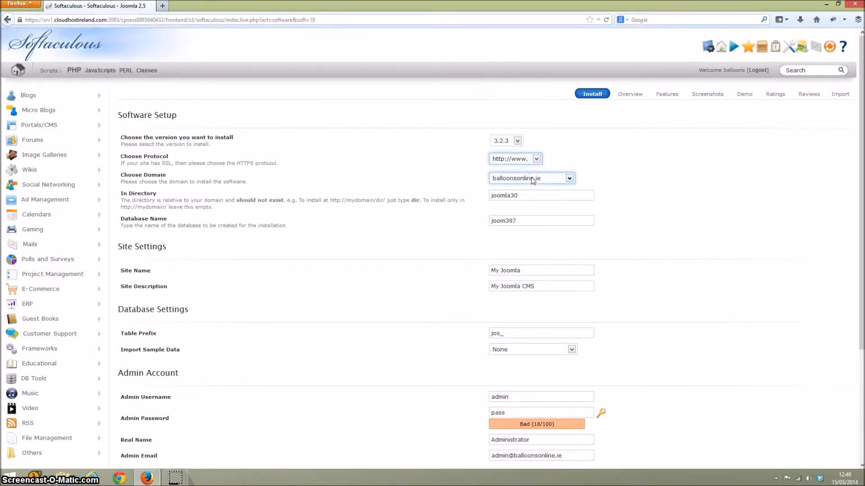
left_click(532, 179)
left_click(536, 179)
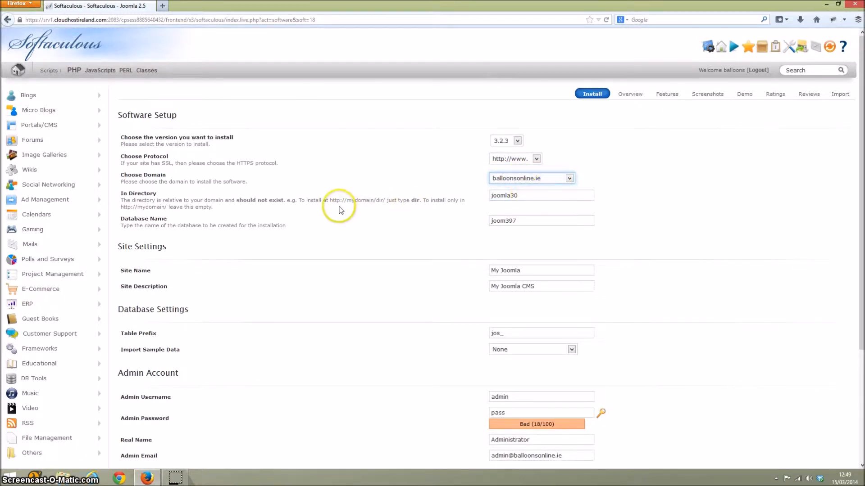
Clear the installation directory so that Joomla installs directly in the root of the domain.
triple_click(310, 193)
left_click(317, 200)
triple_click(317, 199)
left_click(415, 220)
left_click(510, 197)
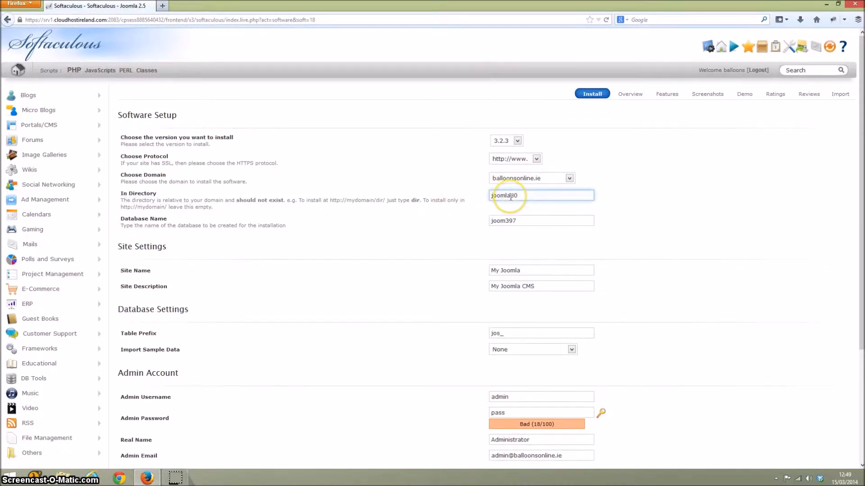
double_click(511, 196)
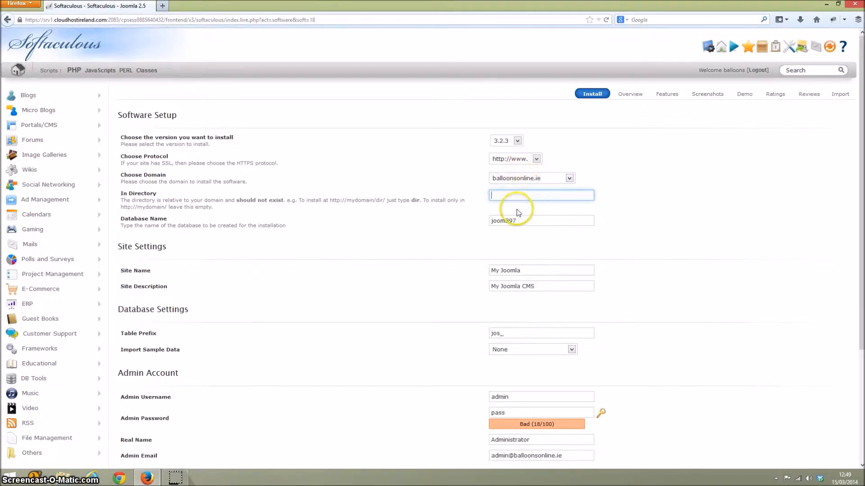
Enter "new" as the installation directory, then empty the directory value again.
left_click(520, 197)
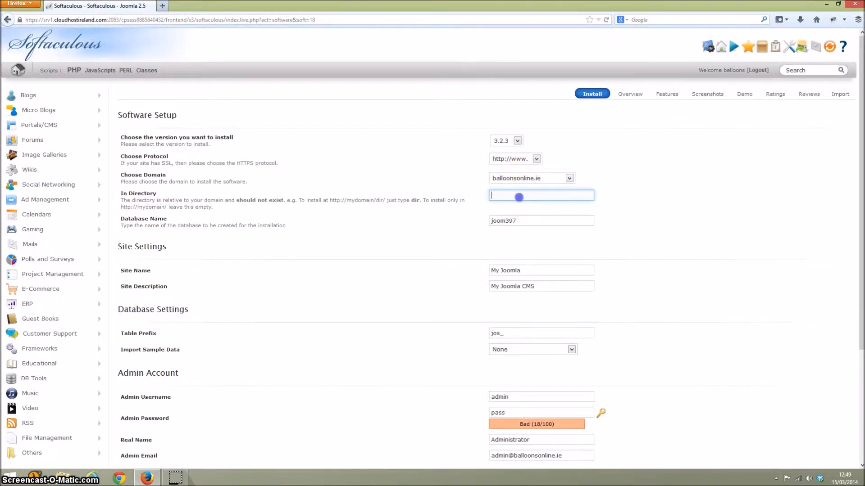
type("new")
left_click(518, 196)
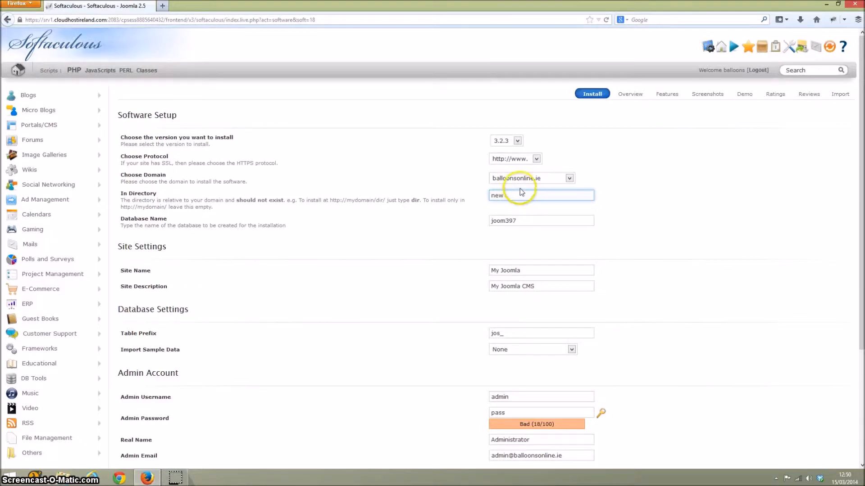
double_click(511, 195)
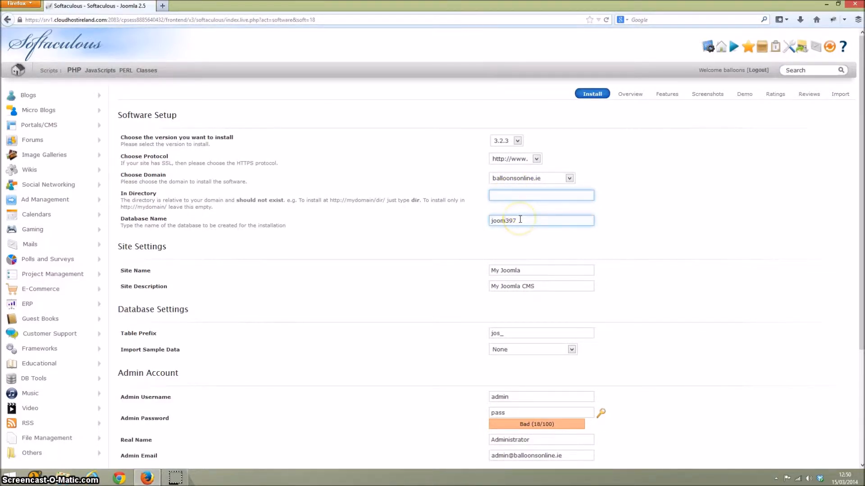
Set the site name to Balloons Online in the site settings.
double_click(520, 219)
left_click(534, 221)
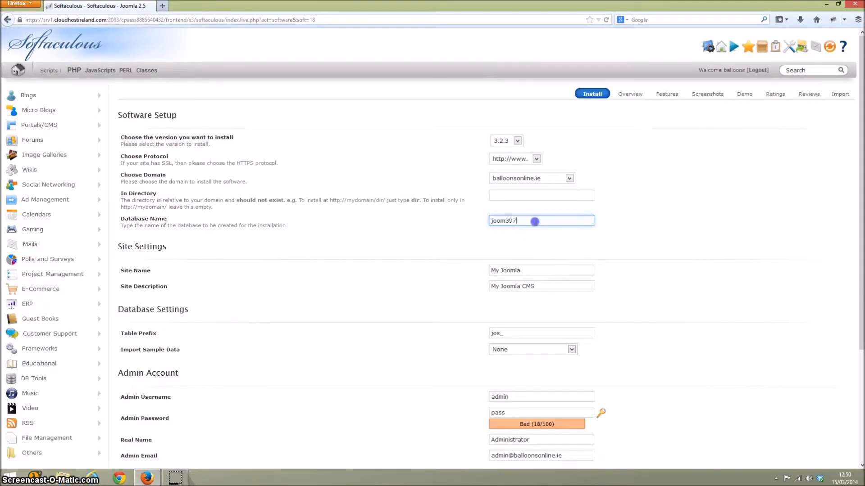
double_click(530, 271)
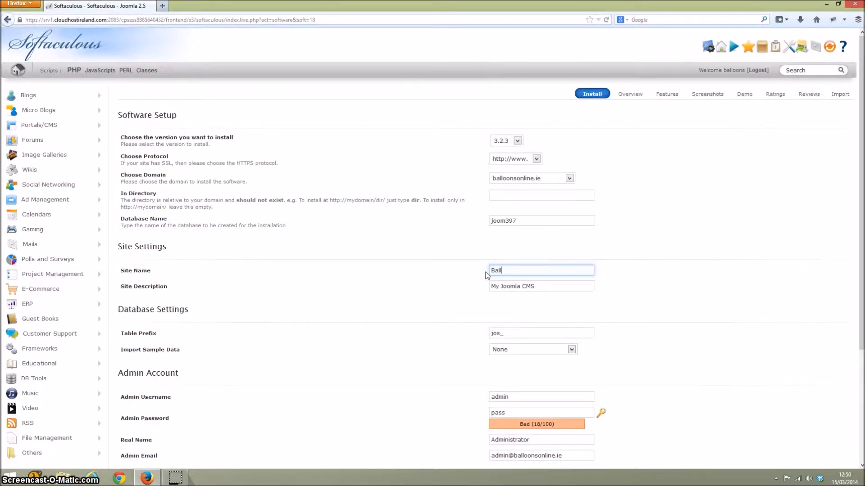
type("ine")
Replace the site description with "This website is owned by" followed by the owner's full name.
key("Tab")
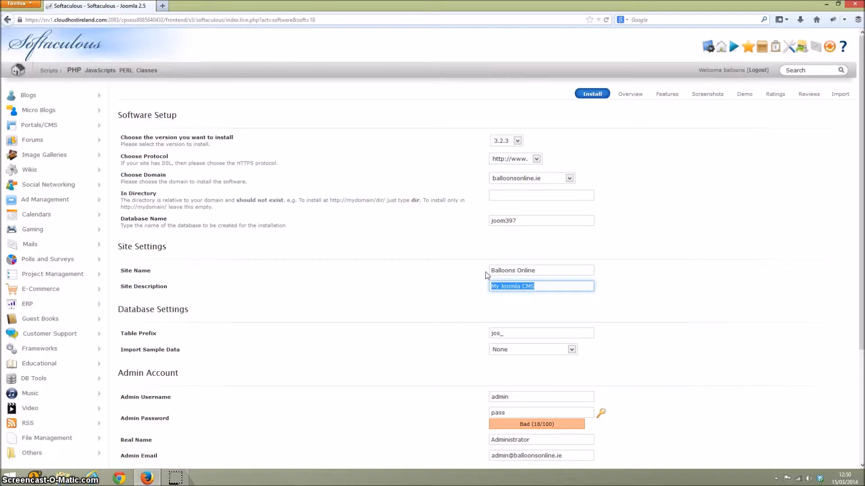
key("ctrl+v")
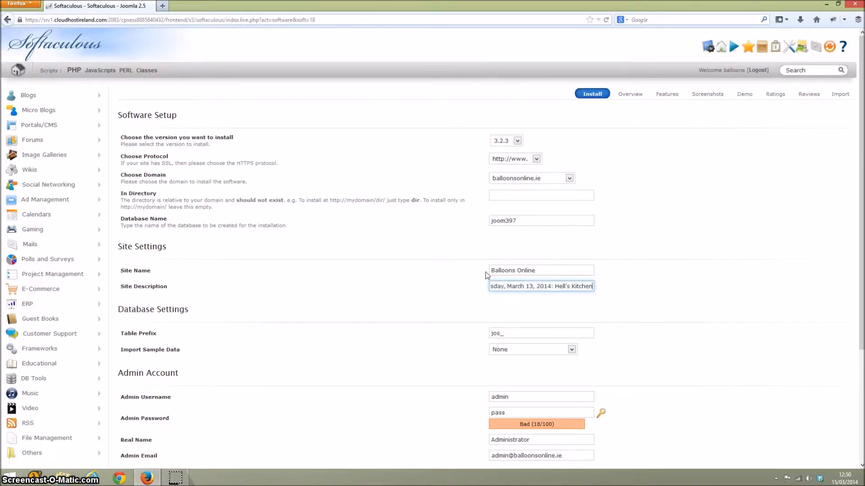
key("ctrl+z")
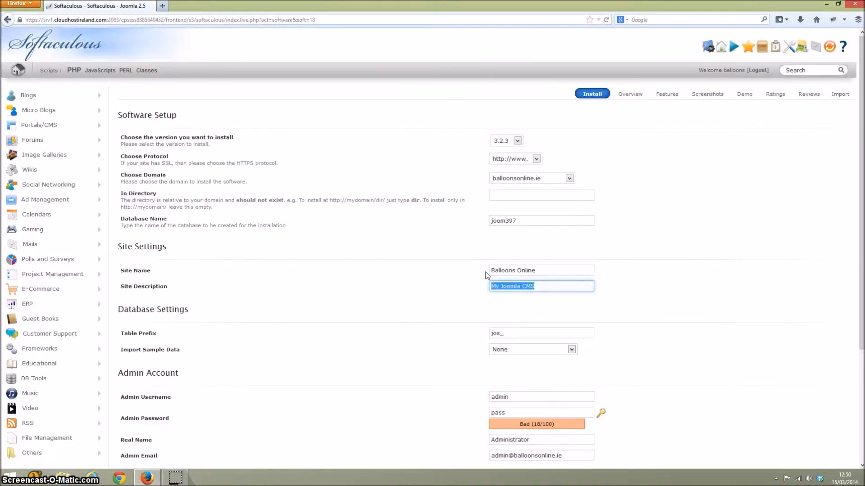
type("This website is ")
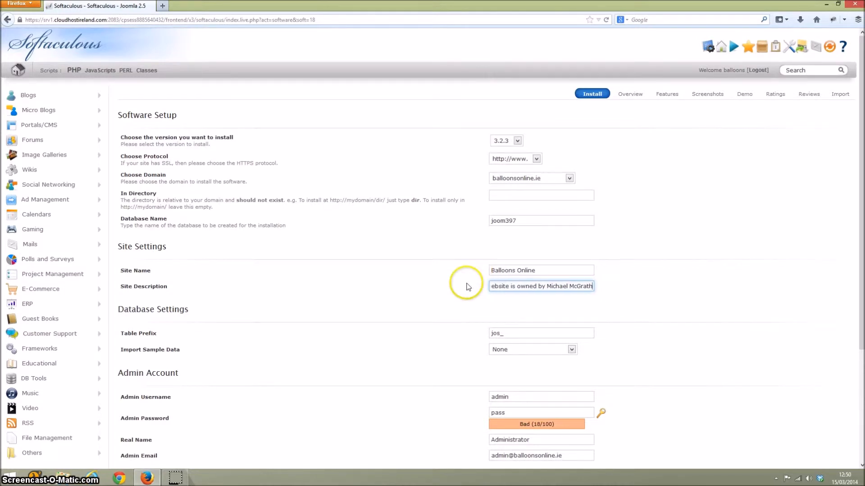
Examine the table prefix and the available sample data choices in the database settings.
scroll(450, 266, "down", 5)
double_click(516, 187)
left_click(500, 186)
left_click(511, 191)
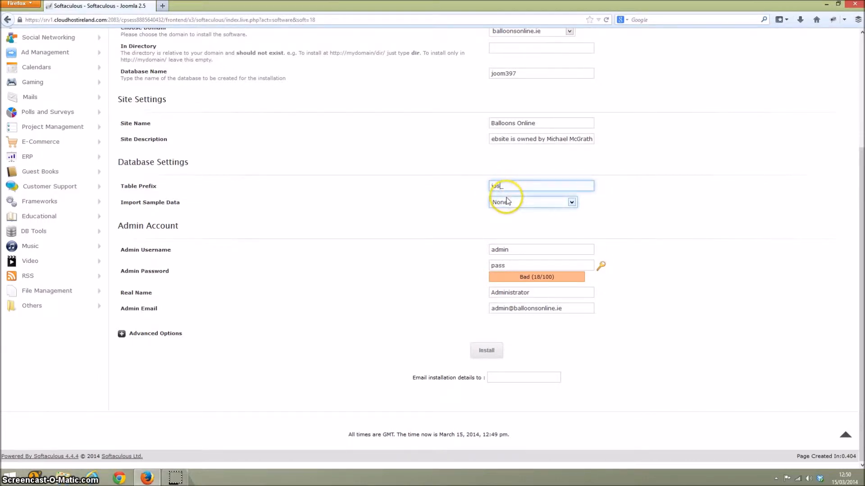
left_click(512, 202)
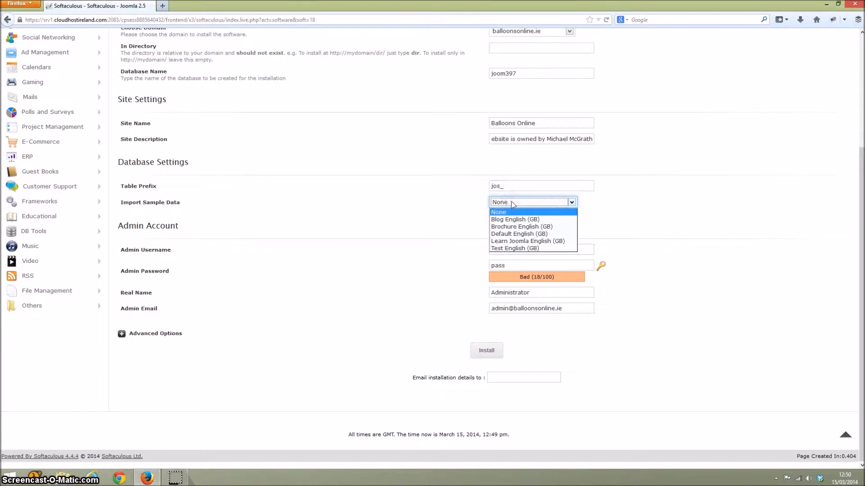
left_click(536, 220)
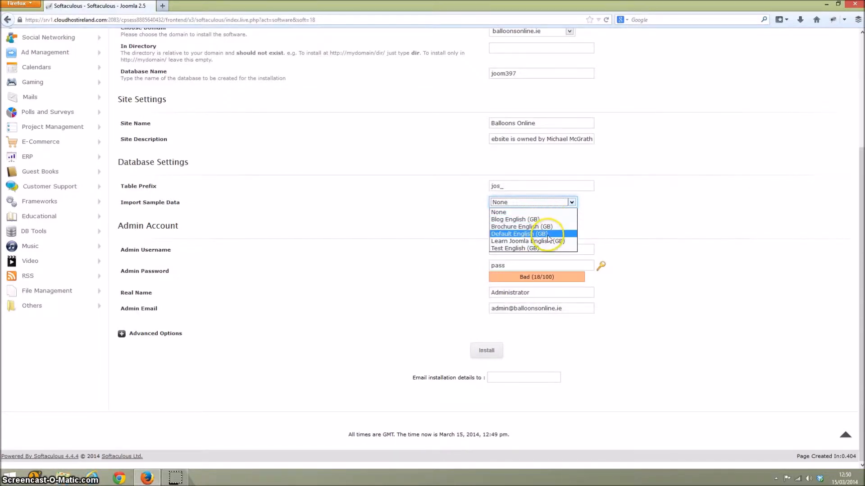
left_click(605, 219)
double_click(604, 219)
left_click(600, 224)
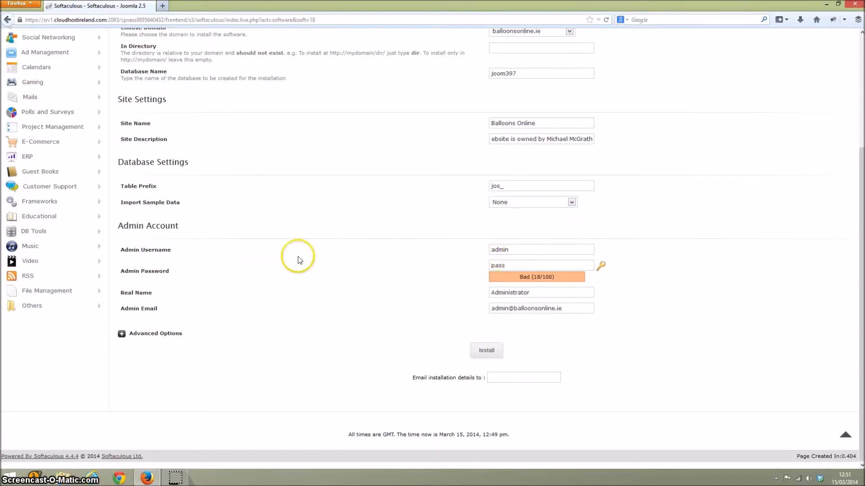
Set the admin username to balloons and enter a new admin password for the Joomla admin account.
double_click(504, 247)
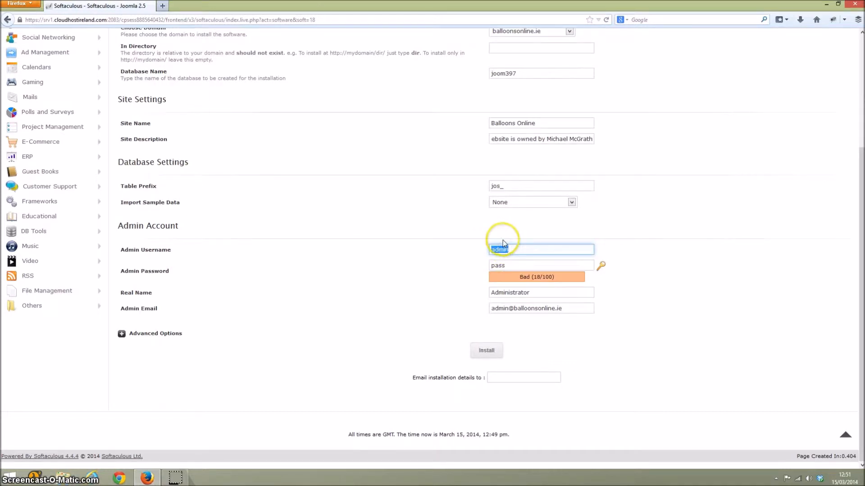
type("balloo")
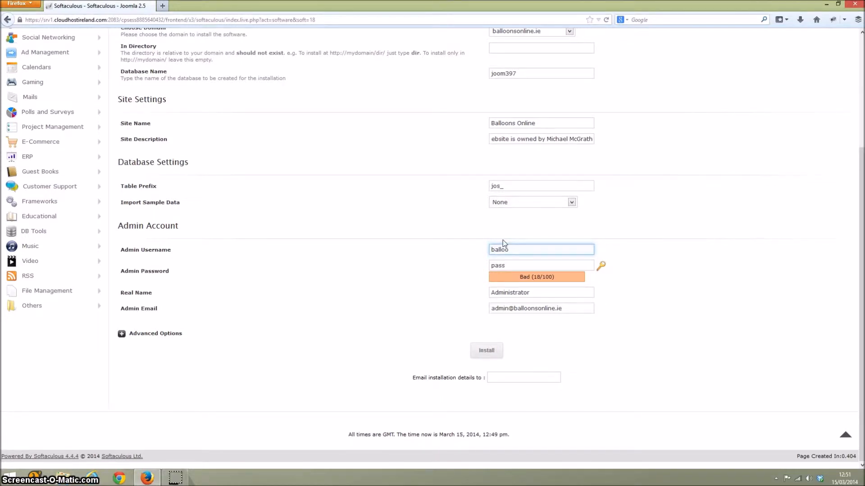
type("ns")
left_click(520, 270)
double_click(521, 271)
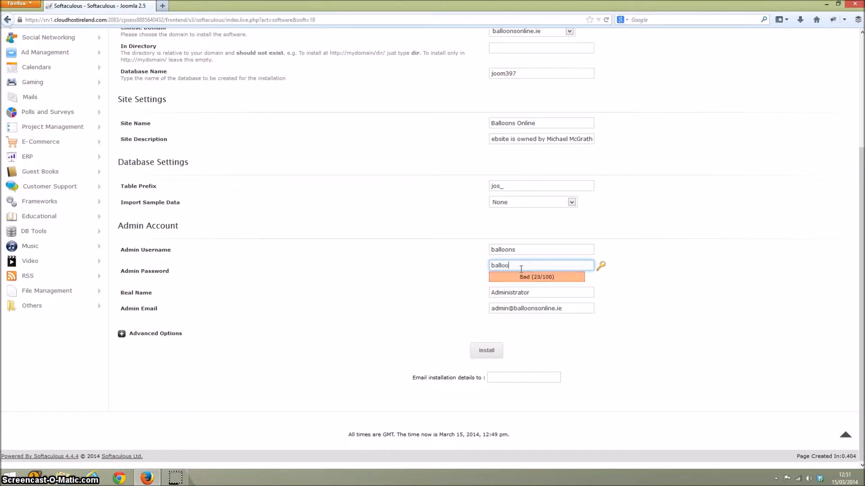
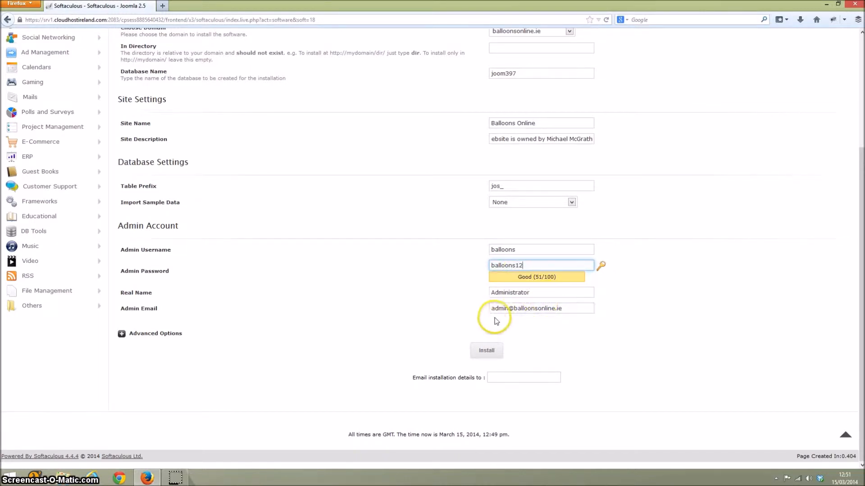
Enter the administrator's real name and replace the part of the admin email before the @ with that name.
left_click(508, 294)
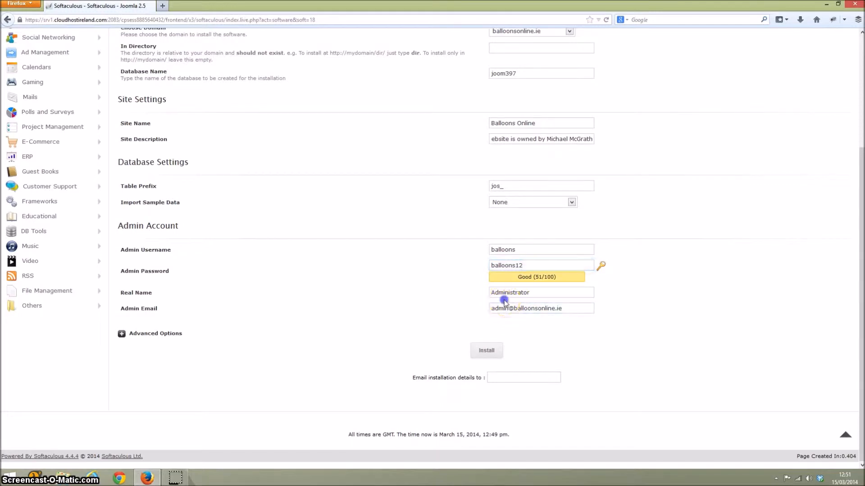
double_click(510, 293)
type("Mike")
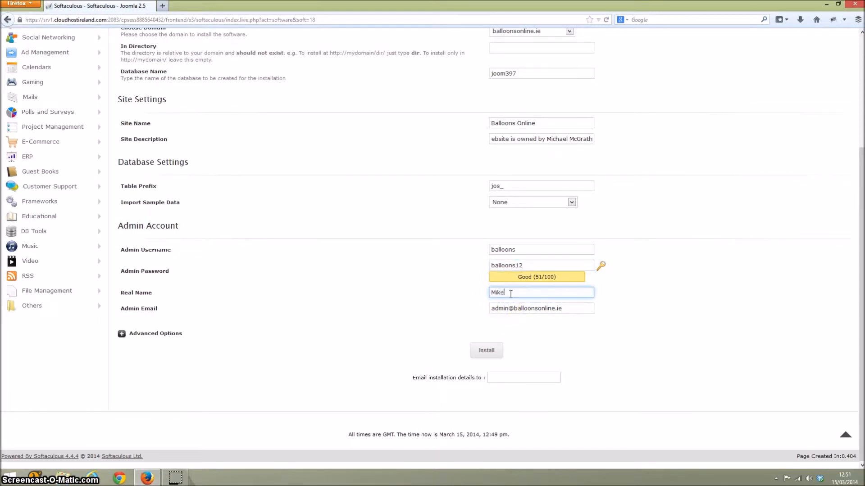
key("Tab")
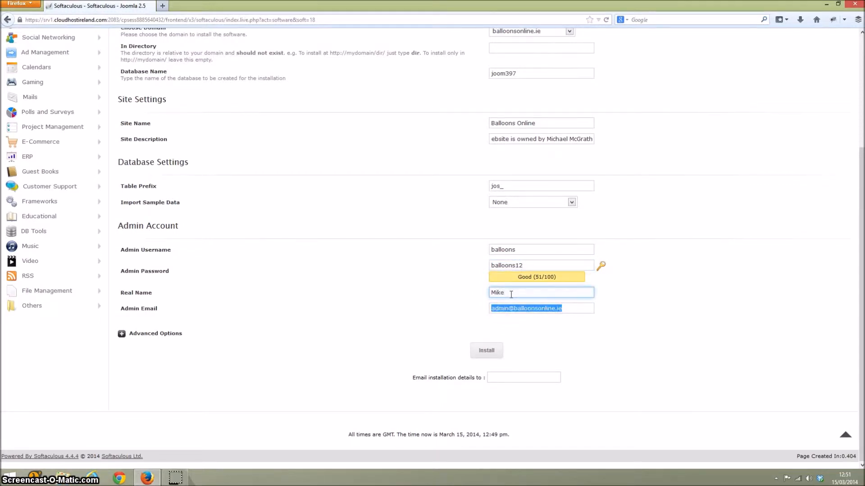
double_click(499, 308)
type("m")
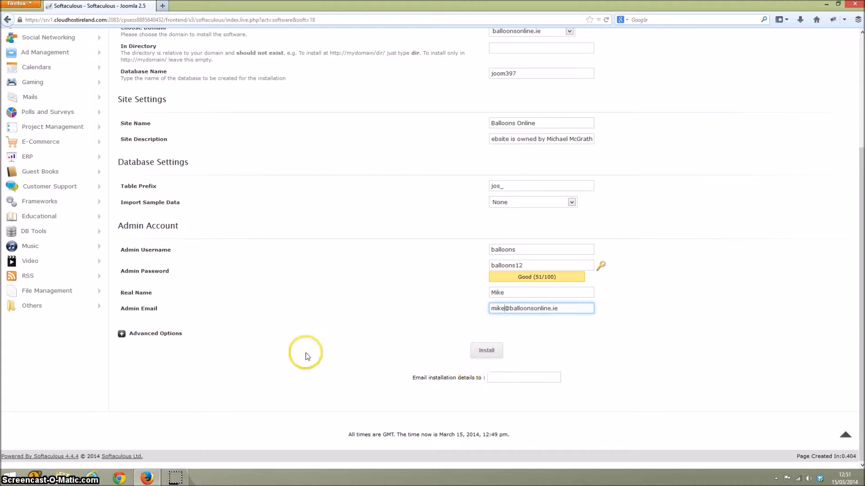
Expand the advanced installation options to view the update notification and automated backup settings.
left_click(122, 335)
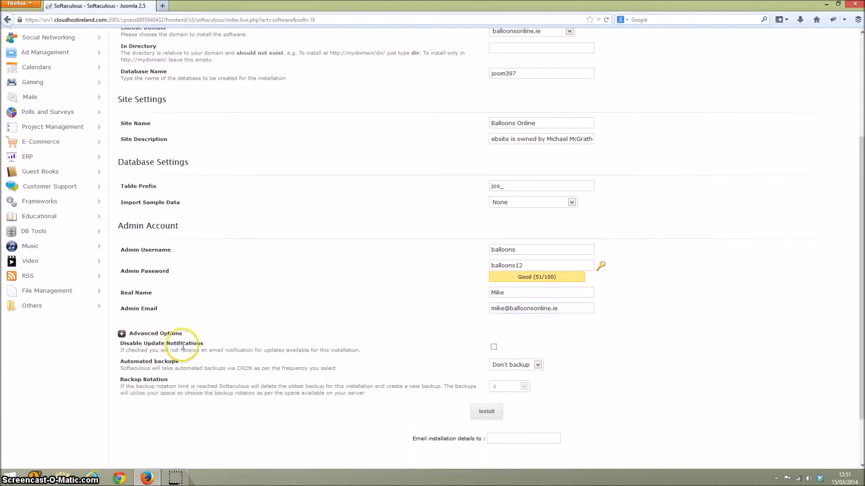
scroll(306, 348, "down", 3)
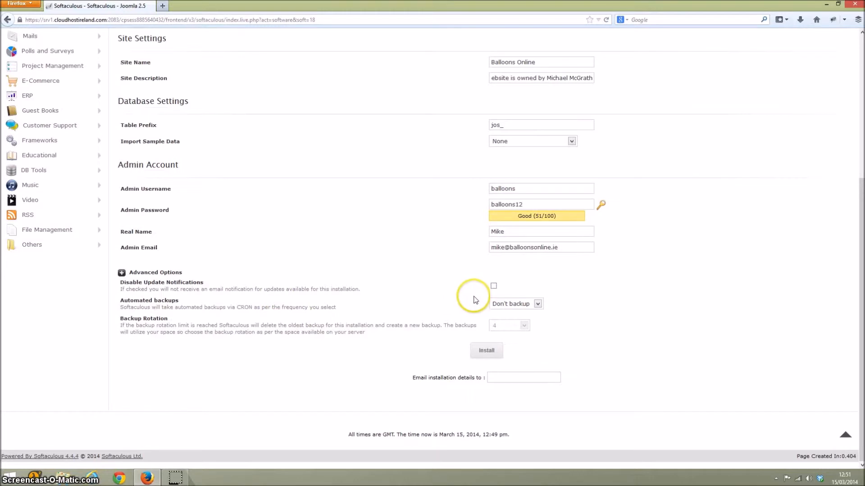
Disable update notifications for the installation and set automated backups to Don't backup.
left_click(495, 287)
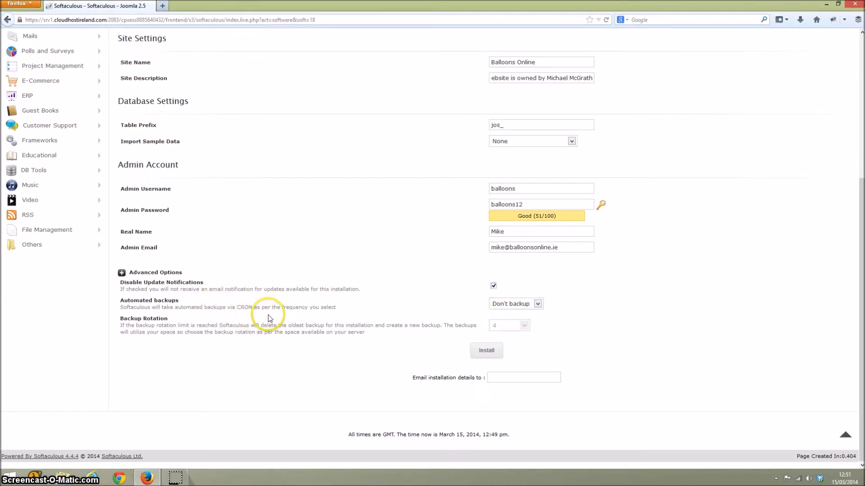
left_click(537, 304)
left_click(536, 303)
left_click(537, 303)
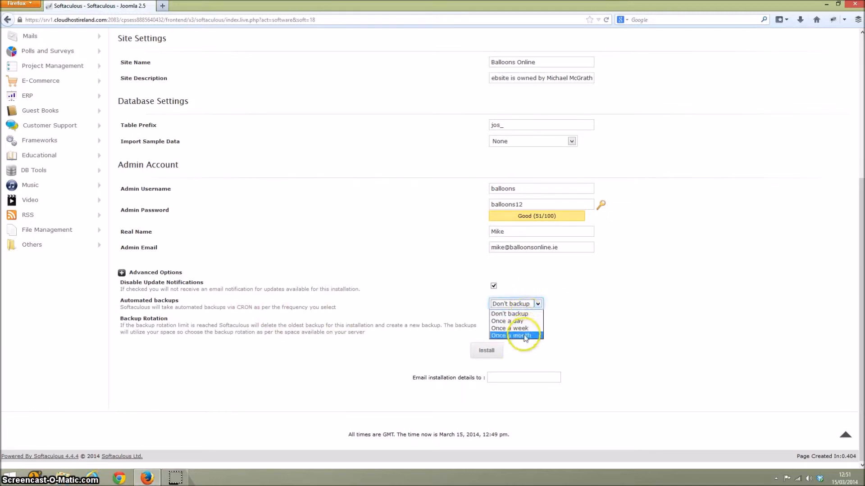
left_click(526, 315)
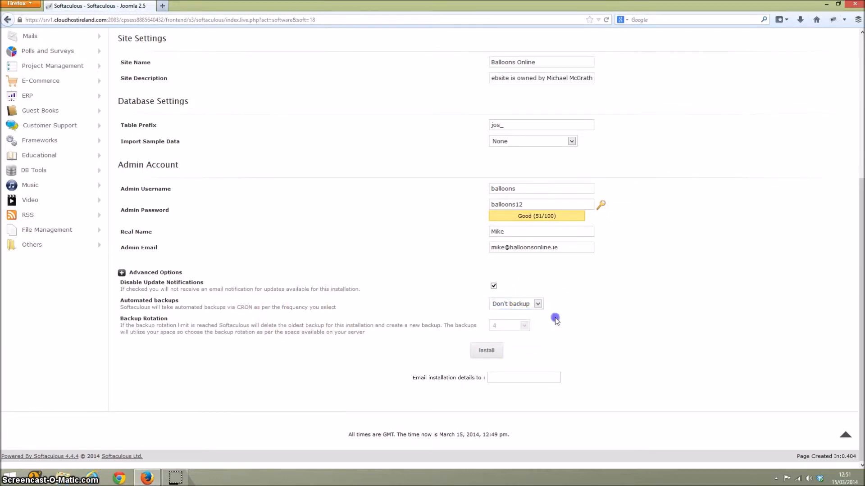
Copy the admin email address into the field for emailing installation details and start the Joomla installation.
left_click(499, 377)
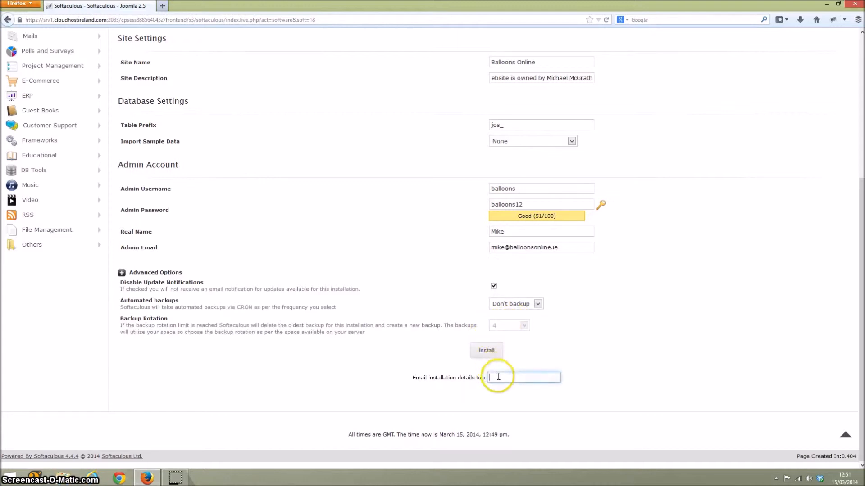
triple_click(536, 248)
key("ctrl+c")
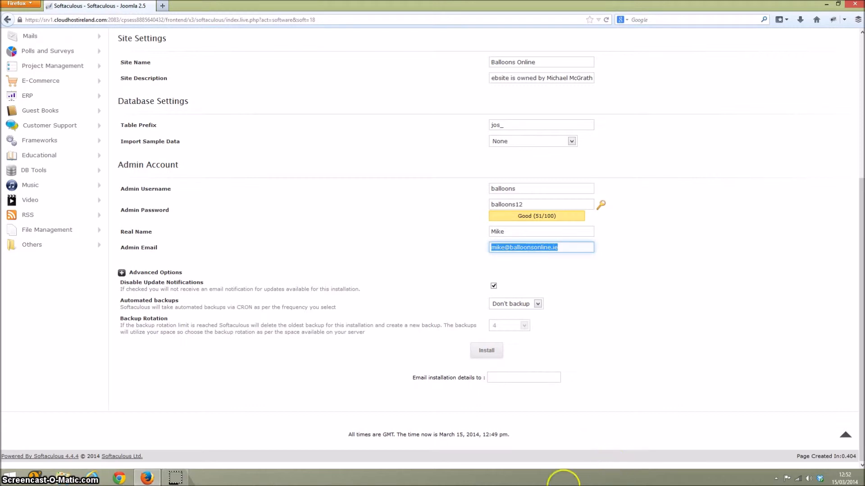
left_click(517, 378)
key("ctrl+v")
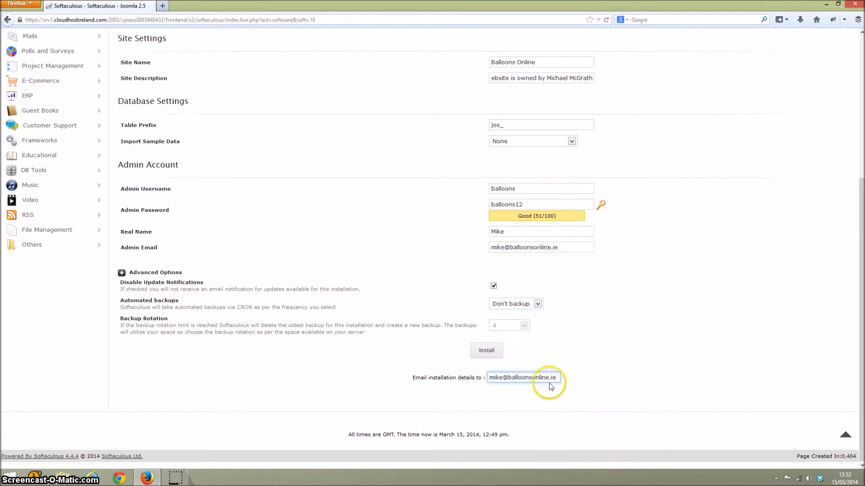
left_click_drag(547, 378, 433, 377)
left_click(521, 380)
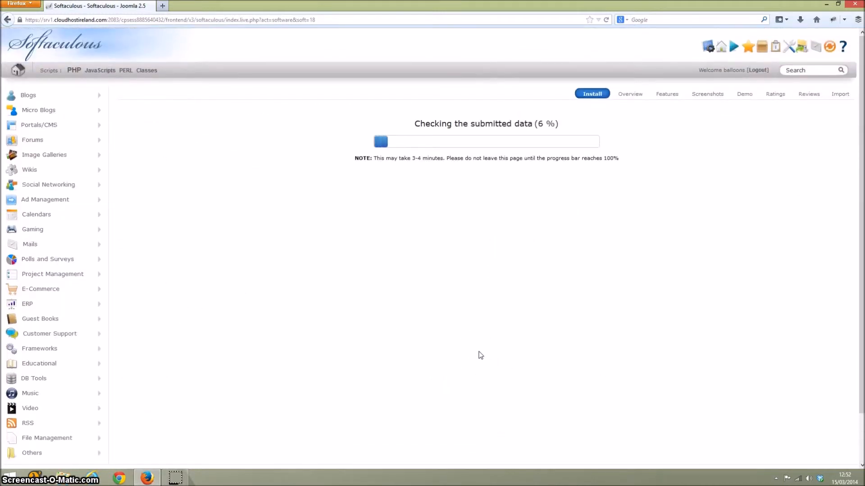
left_click_drag(412, 158, 424, 160)
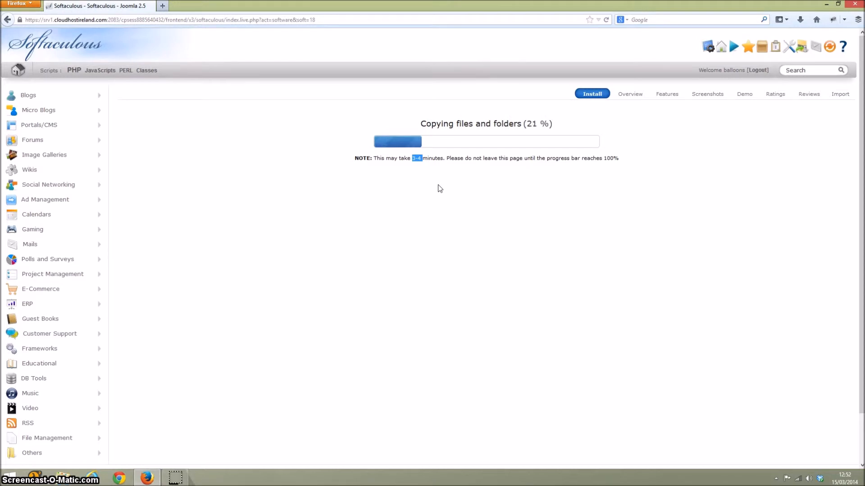
left_click(440, 185)
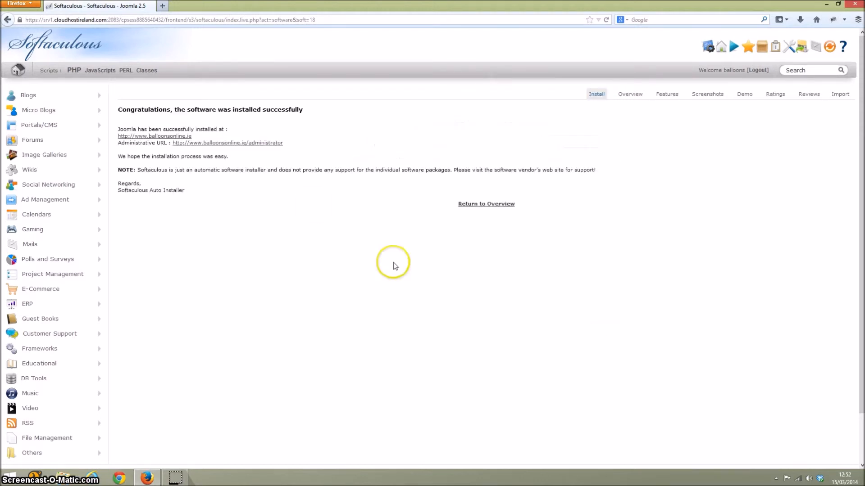
View the new site's home page and its administrator login page, and return to the Softaculous installation confirmation.
left_click(159, 136)
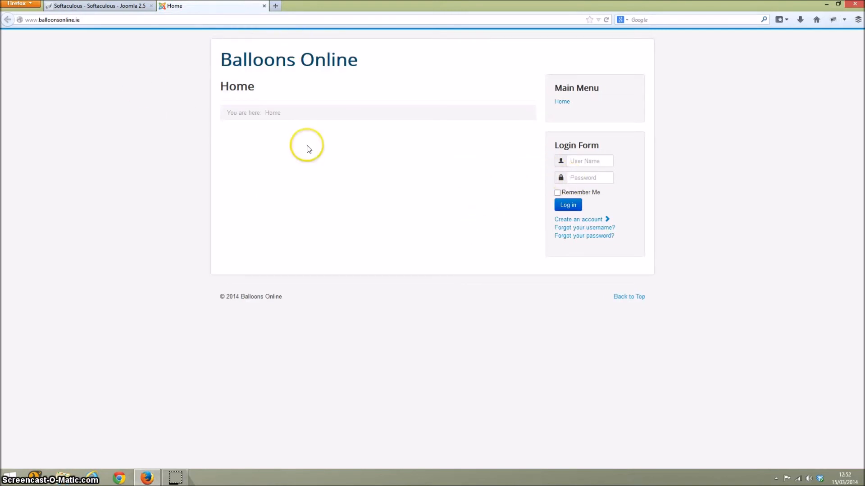
left_click(122, 6)
left_click(249, 144)
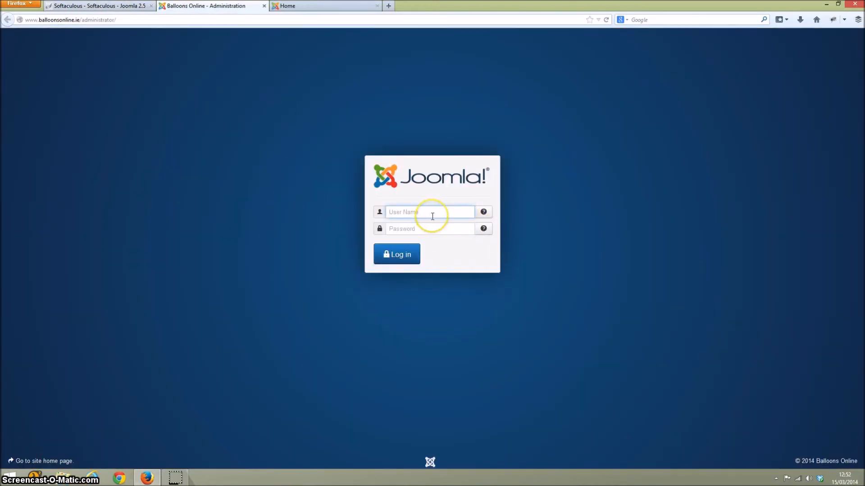
left_click(432, 216)
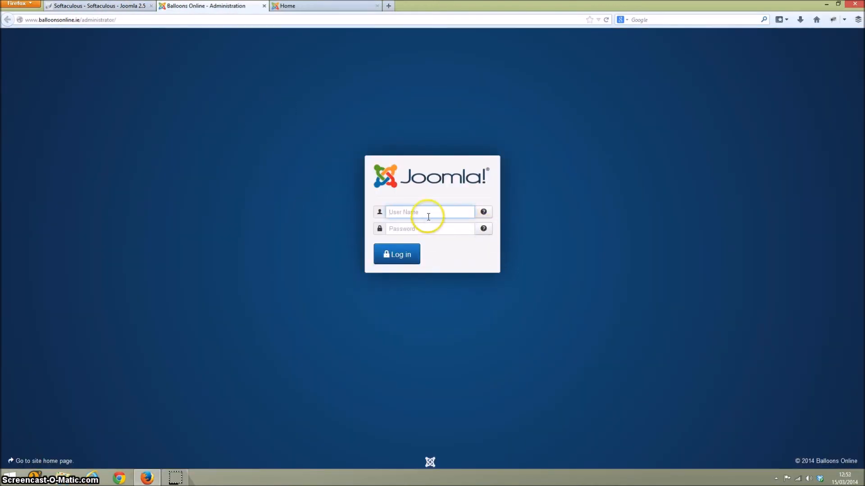
left_click(116, 9)
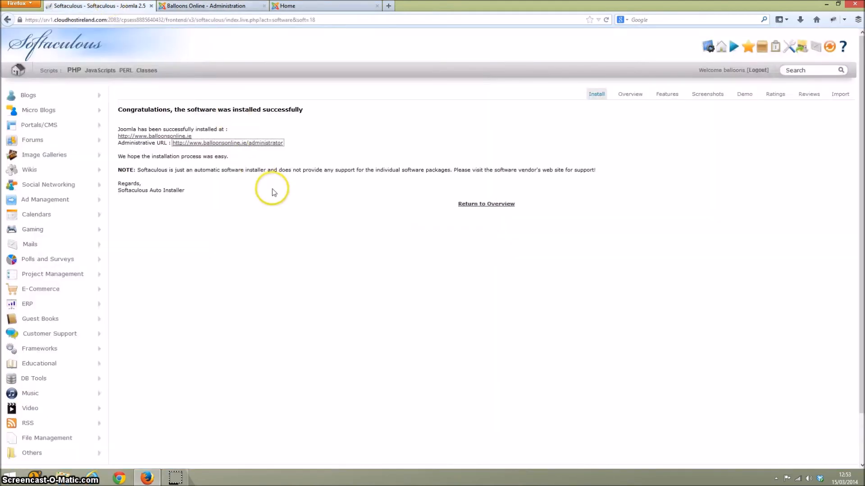